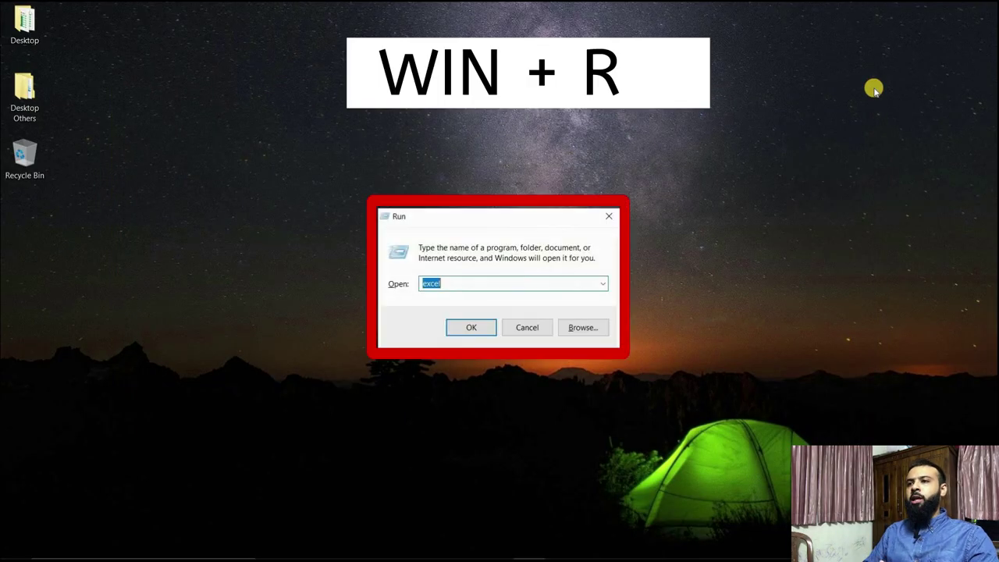
# Step: Launch Excel by running 'excel' from the Windows Run dialog
pyautogui.write('excel')
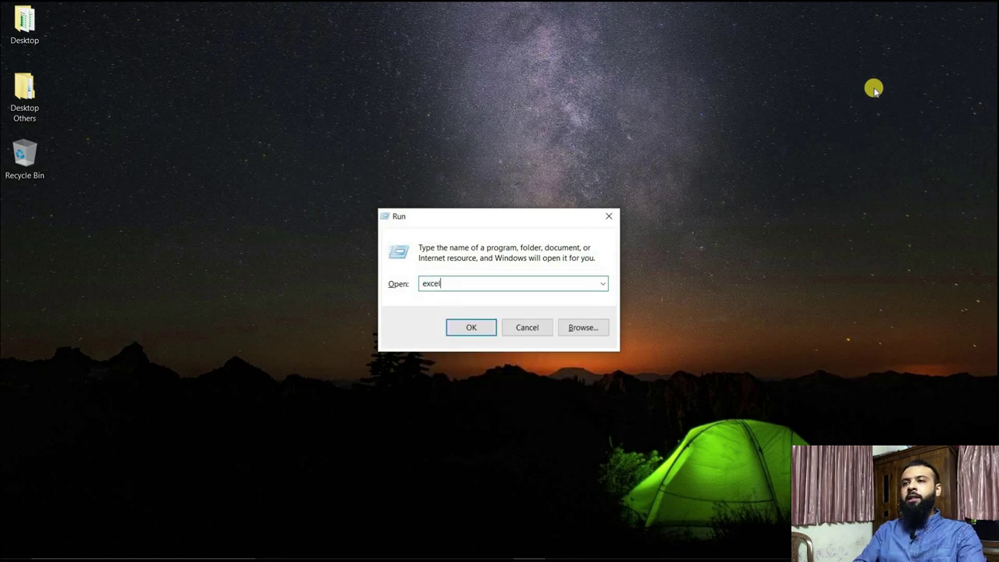
pyautogui.press('Return')
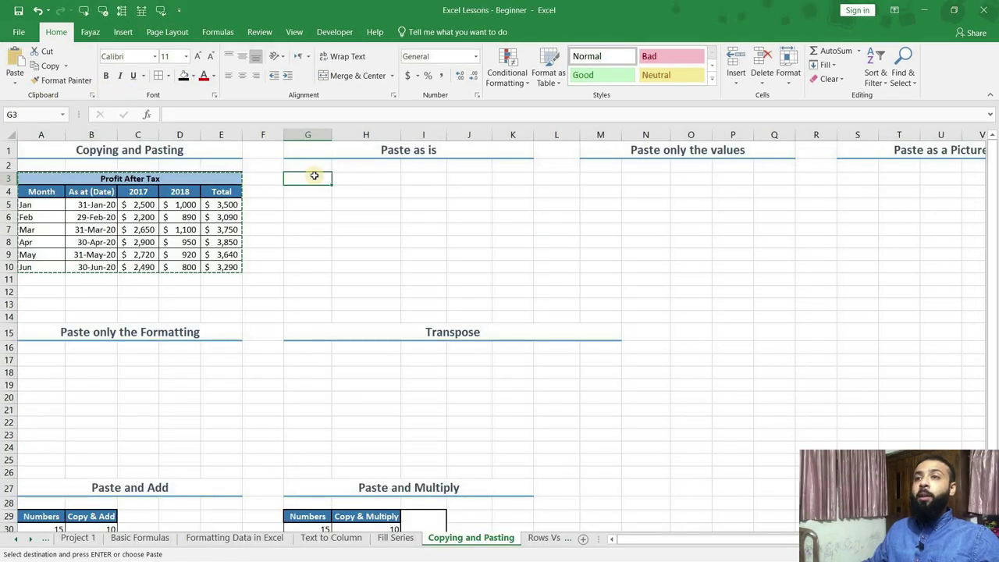
# Step: Paste the Profit After Tax table as is at G3, and as values only at M3
pyautogui.rightClick(322, 176)
pyautogui.write('Profit After Tax\t\t\t\t Month\tAs at (Date)\t2017\t2018\tTotal Jan\t31-Jan-20\t$ 2,500\t$ 1,000\t$ 3,500 Feb\t29-Feb-20\t$ 2,200\t$ 890\t$ 3,090 Mar\t31-Mar-20\t$ 2,650\t$ 1,100\t$ 3,750 Apr\t30-Apr-20\t$ 2,900\t$ 950\t$ 3,850 May\t31-May-20\t$ 2,720\t$ 920\t$ 3,640 Jun\t30-Jun-20\t$ 2,490\t$ 800\t$ 3,290')
pyautogui.click(595, 178)
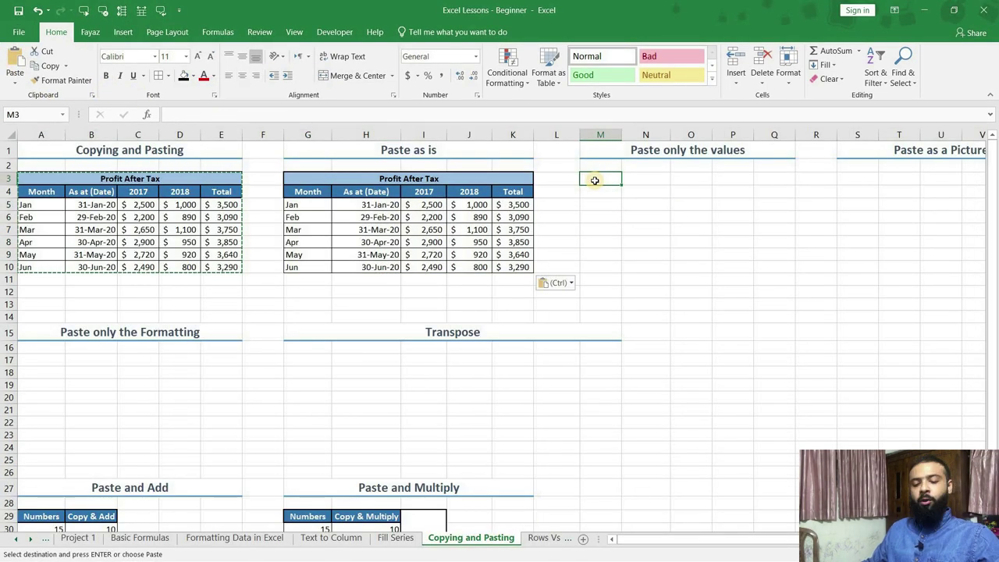
pyautogui.write('Profit After Tax\t\t\t\t Month\tAs at (Date)\t2017\t2018\tTotal Jan\t31-Jan-20\t$ 2,500\t$ 1,000\t$ 3,500 Feb\t29-Feb-20\t$ 2,200\t$ 890\t$ 3,090 Mar\t31-Mar-20\t$ 2,650\t$ 1,100\t$ 3,750 Apr\t30-Apr-20\t$ 2,900\t$ 950\t$ 3,850 May\t31-May-20\t$ 2,720\t$ 920\t$ 3,640 Jun\t30-Jun-20\t$ 2,490\t$ 800\t$ 3,290')
pyautogui.click(832, 284)
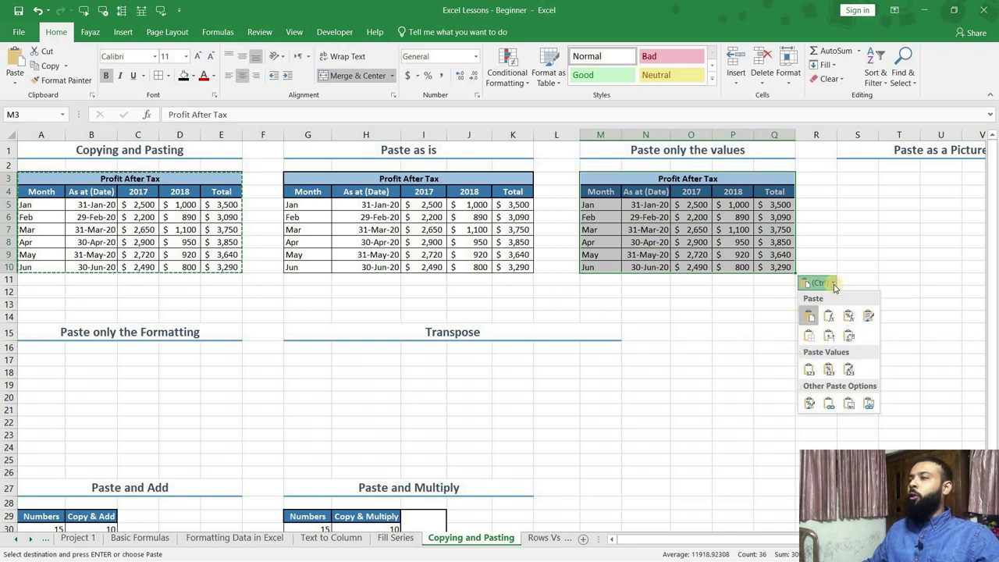
pyautogui.click(810, 370)
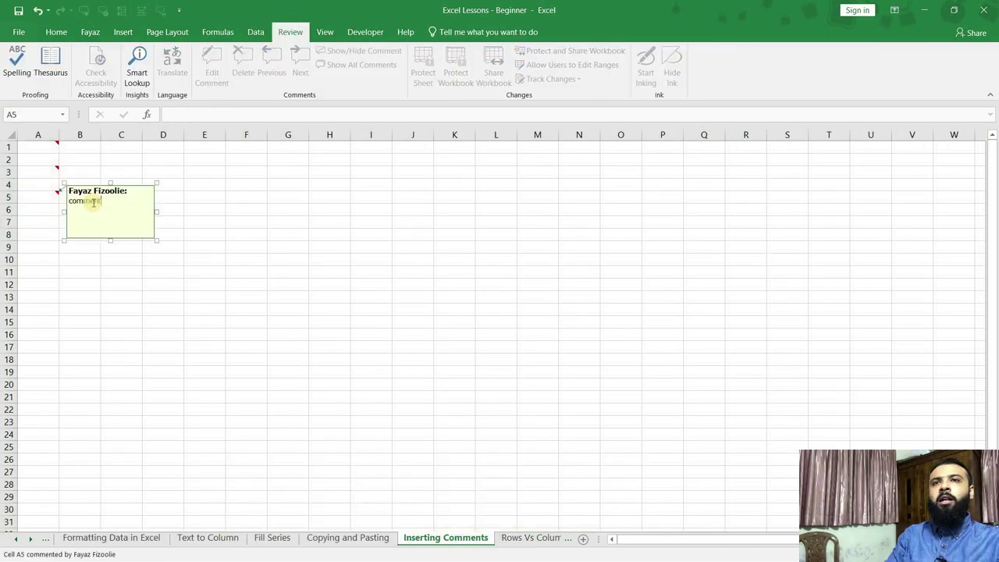
# Step: Review the cell comment, the border choices and the workbook diagram
pyautogui.press('Escape')
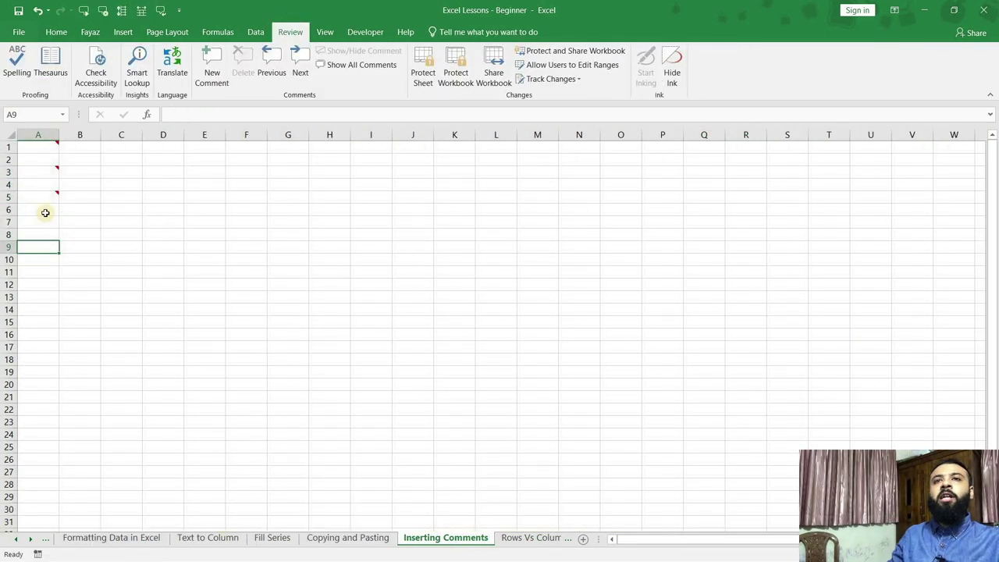
pyautogui.hotkey('ctrl', 'Home')
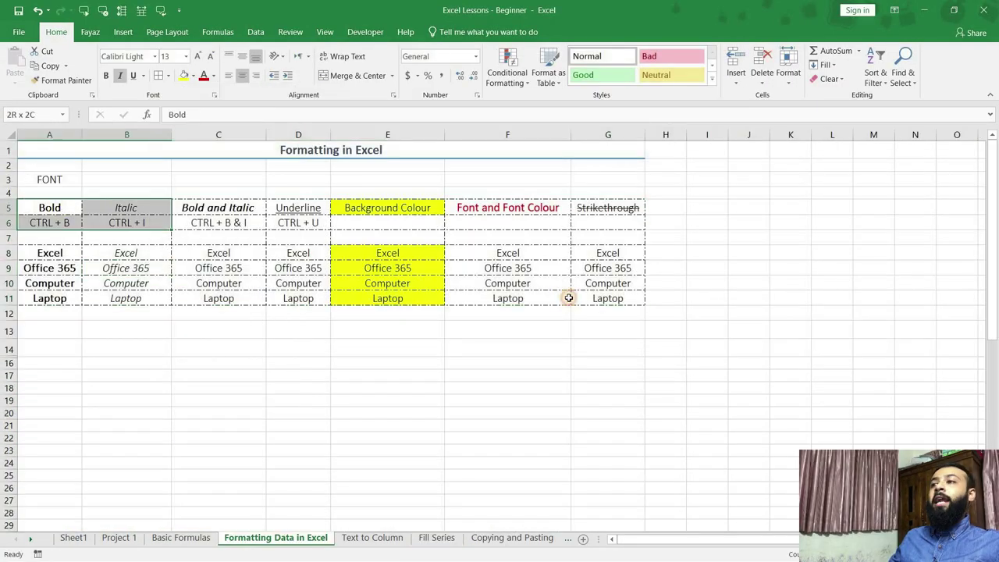
pyautogui.click(169, 76)
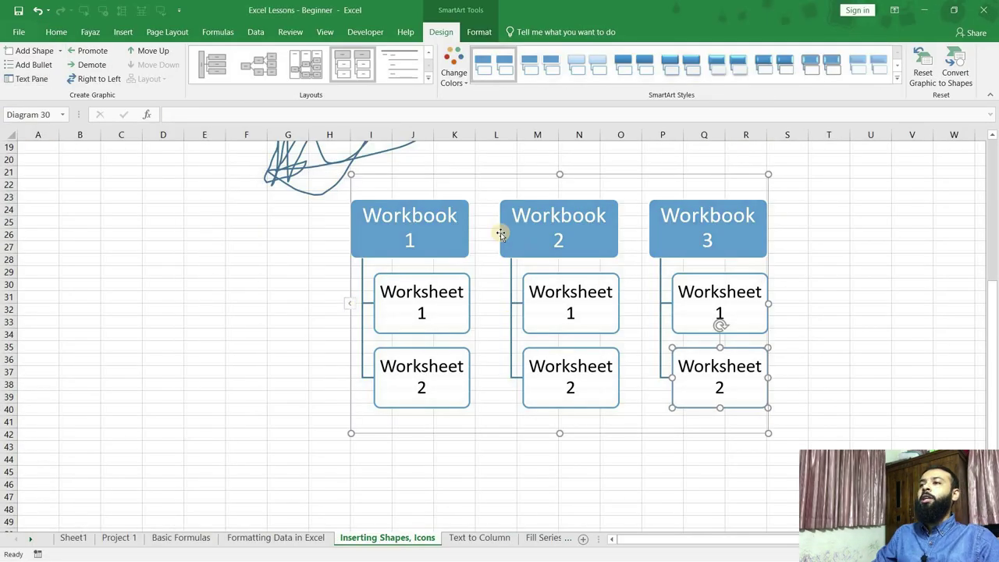
pyautogui.click(252, 272)
# Step: Apply the first SmartArt layout, then hide the formula bar in the Book1 invoice
pyautogui.click(215, 71)
pyautogui.click(214, 325)
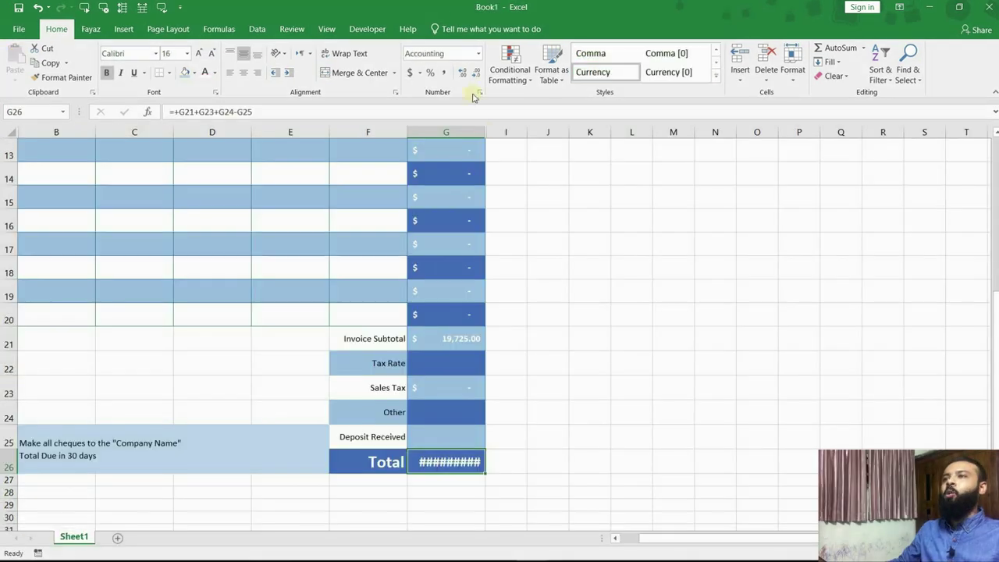
pyautogui.hotkey('alt', 'Tab')
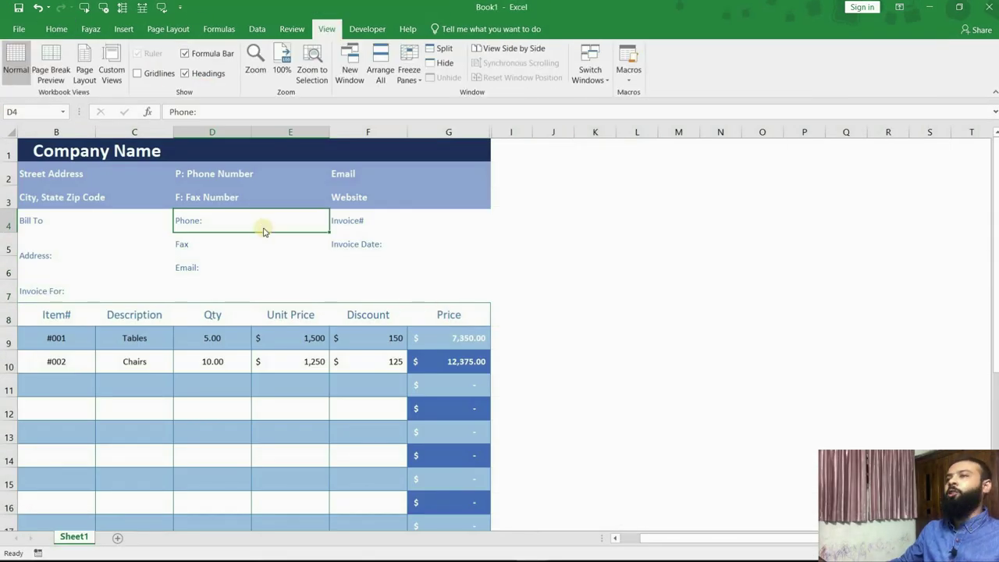
pyautogui.click(326, 29)
pyautogui.click(185, 53)
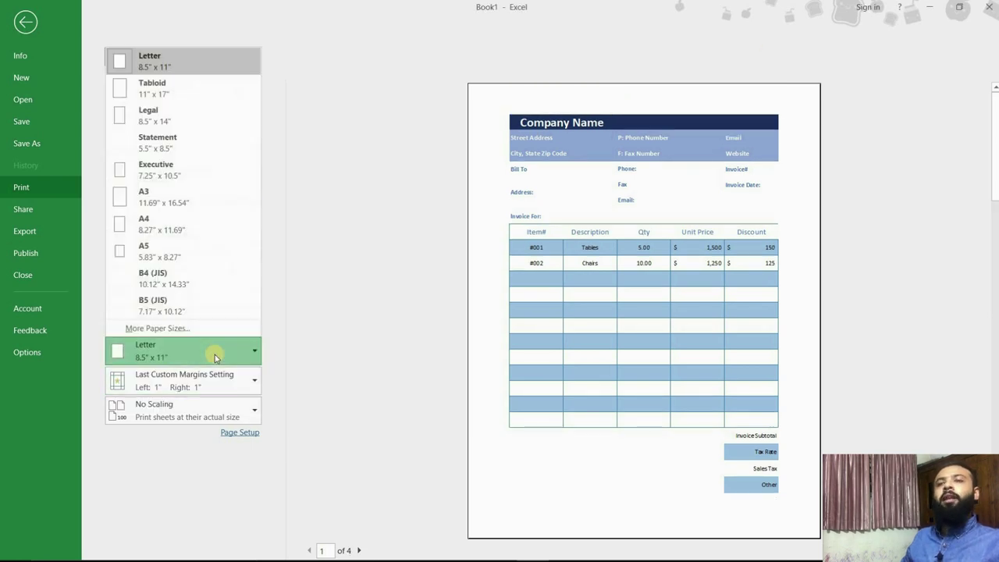
# Step: Set the invoice's printed page to A4, try landscape, then return to portrait
pyautogui.click(156, 224)
pyautogui.click(216, 326)
pyautogui.click(190, 382)
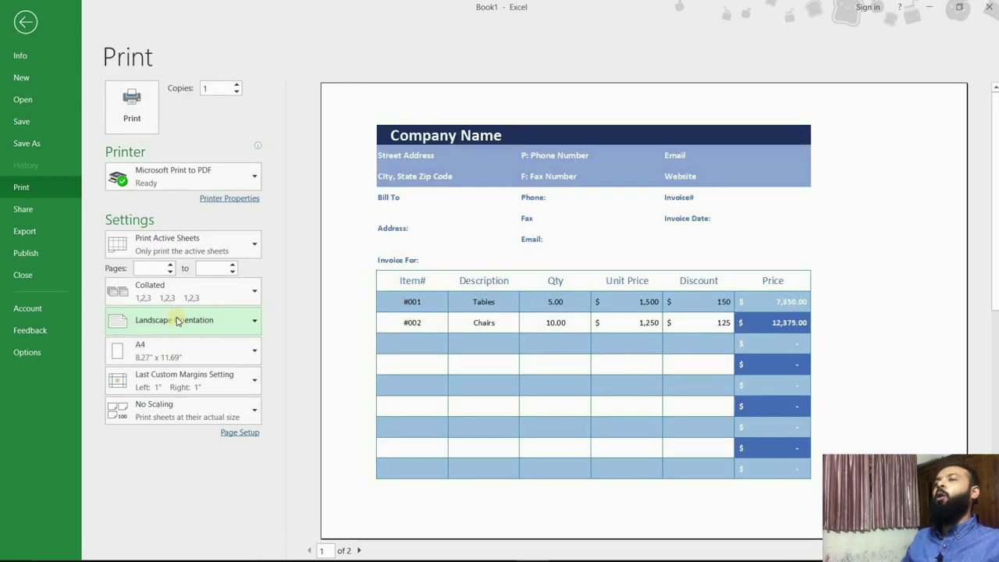
pyautogui.click(178, 321)
pyautogui.click(195, 351)
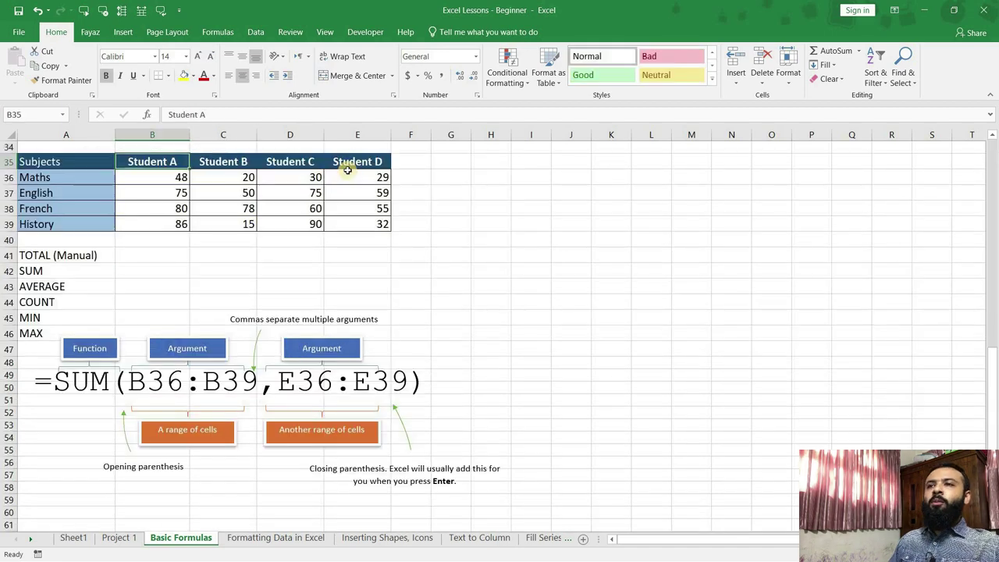
# Step: Count Student A's marks in B36:B39 with AutoSum Count Numbers in B44
pyautogui.click(175, 250)
pyautogui.write('=')
pyautogui.press('Up')
pyautogui.press('Up')
pyautogui.press('Up')
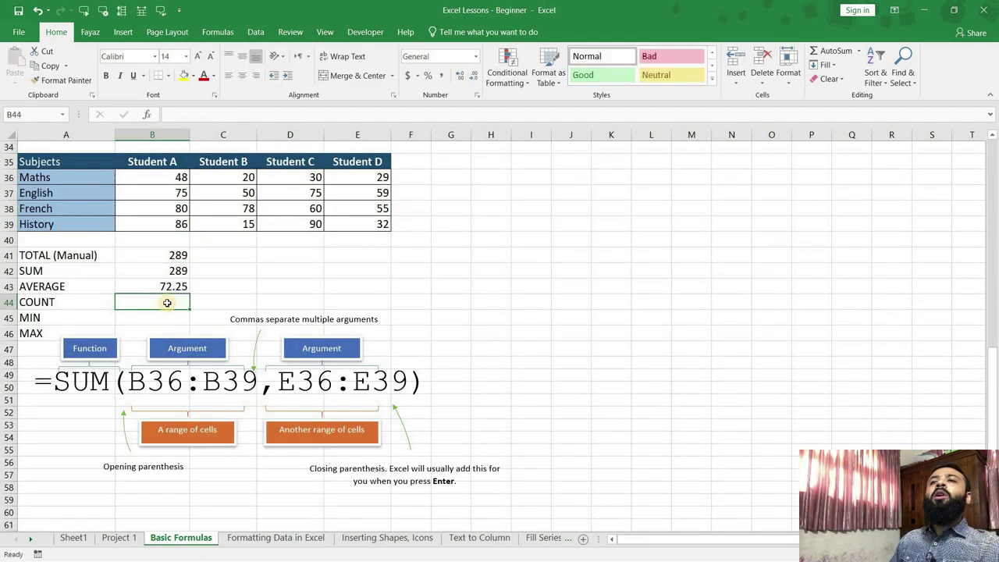
pyautogui.click(857, 51)
pyautogui.click(852, 96)
pyautogui.moveTo(164, 178); pyautogui.dragTo(172, 222)
pyautogui.press('Return')
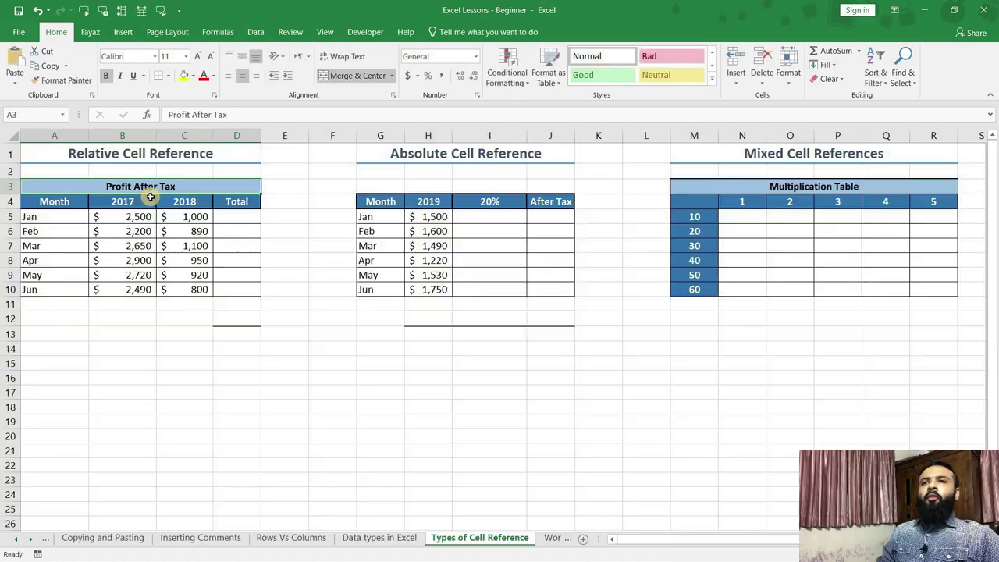
# Step: Enter =B5+C5 in D5, fill it down to D10, and check the copied formulas
pyautogui.moveTo(47, 216); pyautogui.dragTo(76, 288)
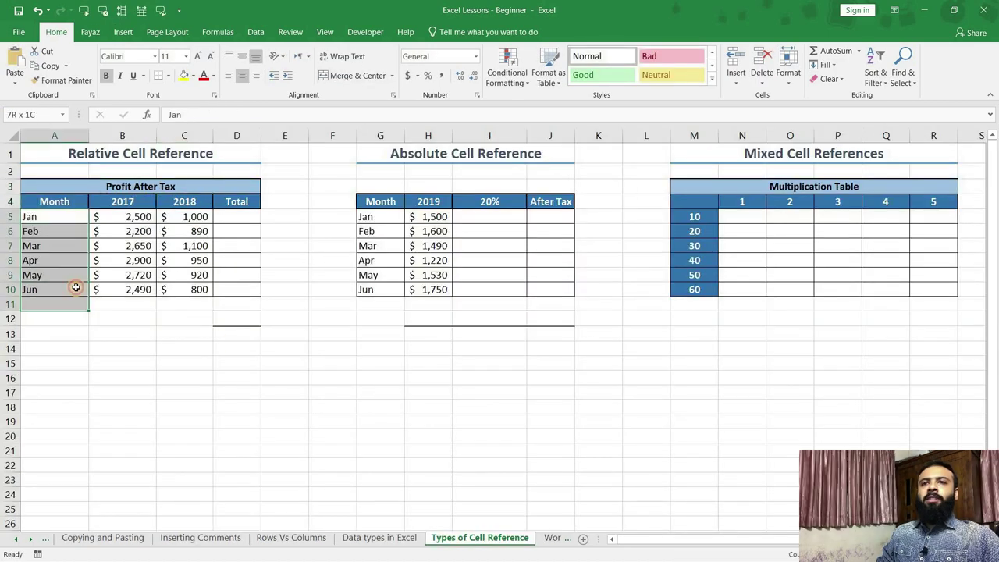
pyautogui.write('=B5+C5')
pyautogui.hotkey('ctrl', 'Return')
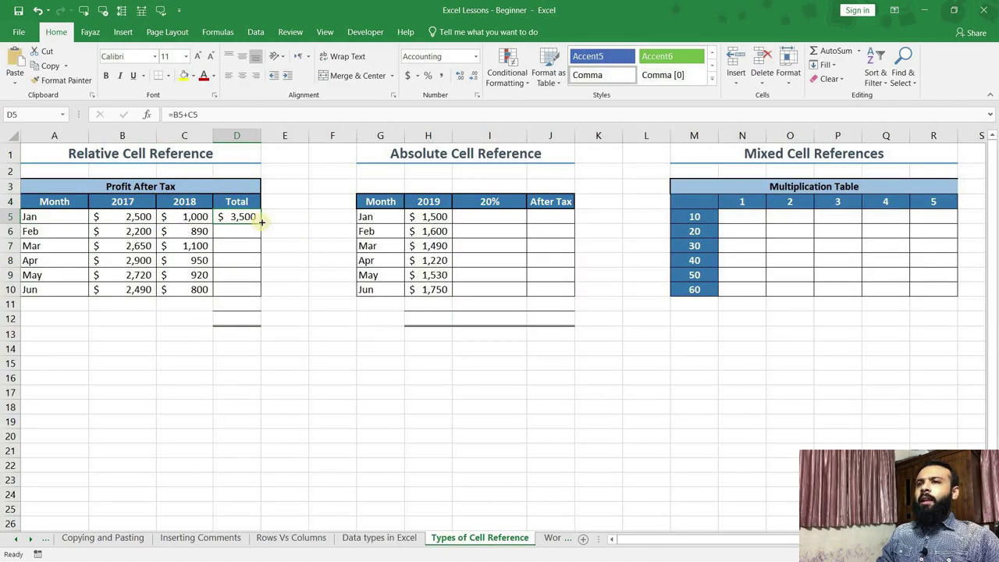
pyautogui.moveTo(262, 222); pyautogui.dragTo(263, 300)
pyautogui.press('F2')
pyautogui.press('Escape')
pyautogui.press('Down')
pyautogui.press('Down')
pyautogui.press('Down')
pyautogui.press('F2')
pyautogui.press('Escape')
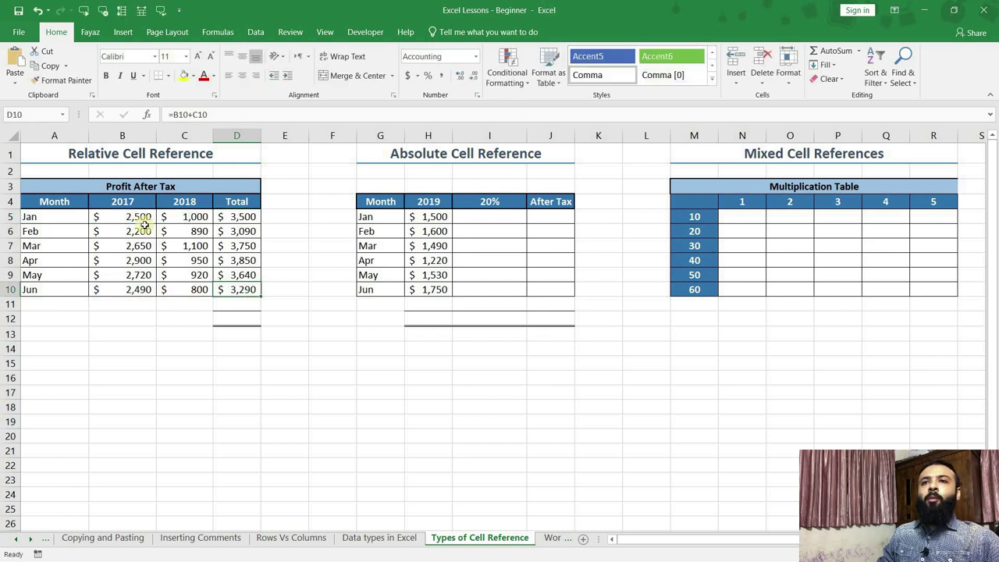
pyautogui.moveTo(434, 217); pyautogui.dragTo(434, 289)
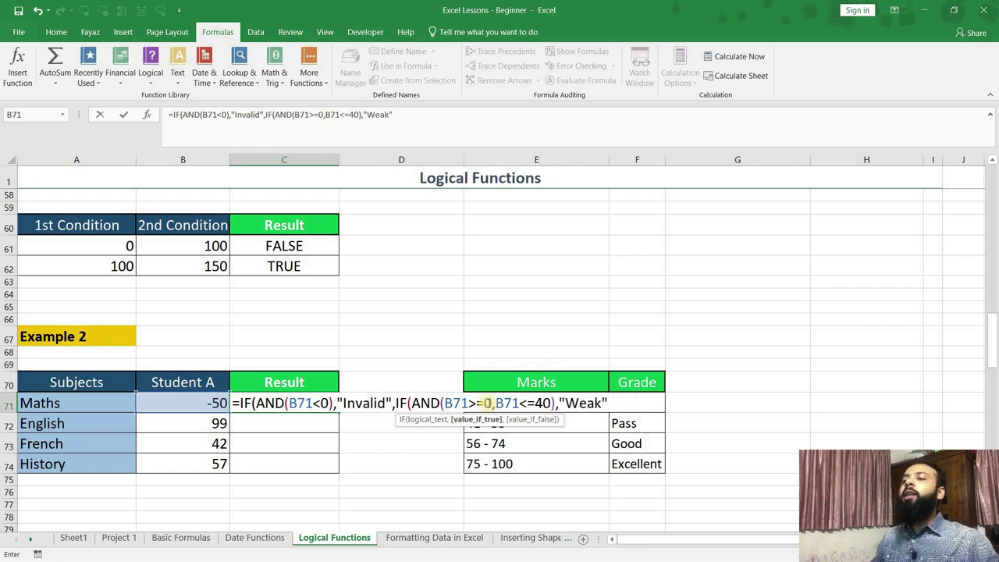
# Step: Extend the Maths IF formula with AND(B71>40,B71<=55) and add the OFFSET COUNTA(O2:O999) arguments
pyautogui.write(',IF(AND(')
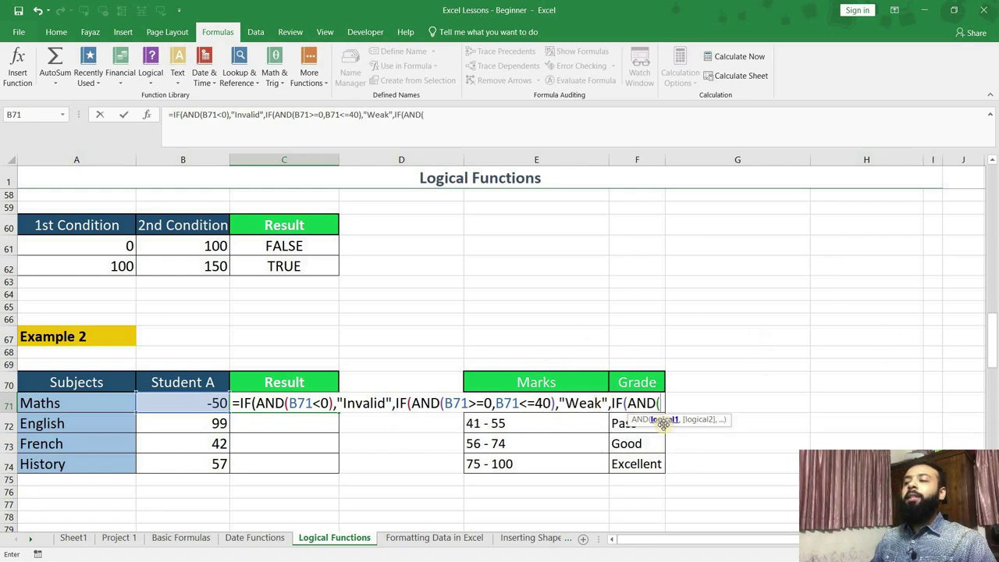
pyautogui.press('Left')
pyautogui.write('>40,')
pyautogui.press('Left')
pyautogui.write('<=55')
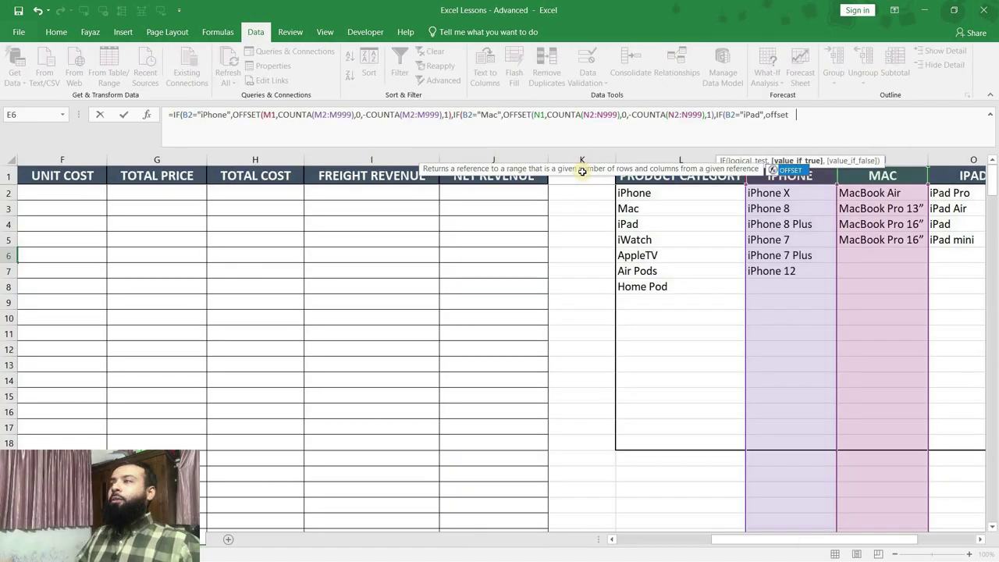
pyautogui.write('COUNTA(O2:O999)')
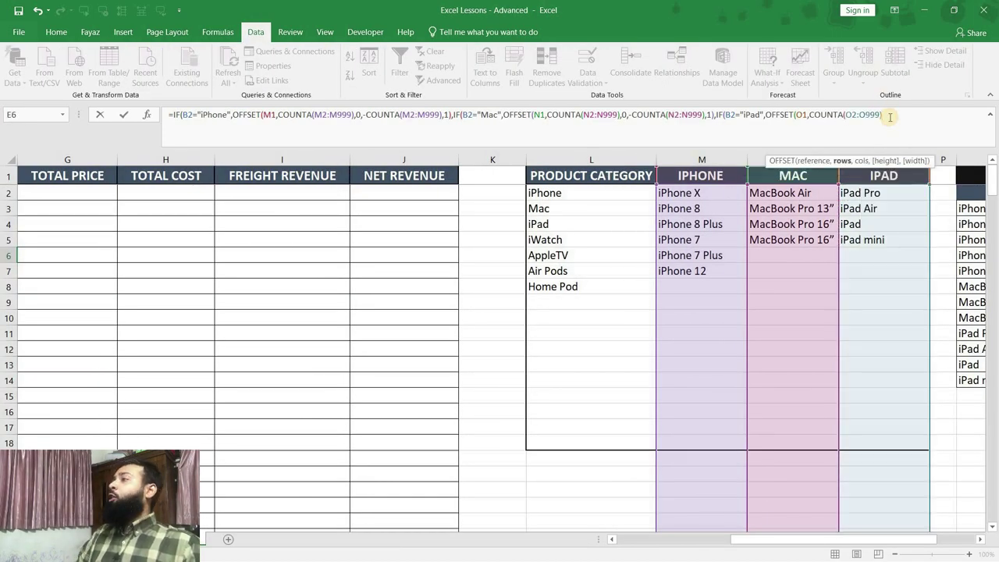
pyautogui.write(',0,-COUNTA(')
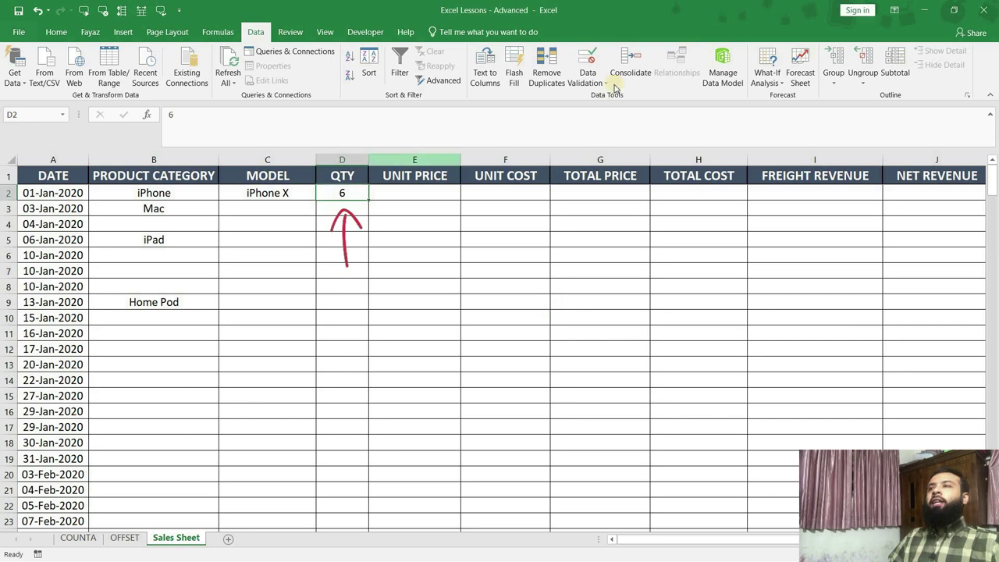
pyautogui.click(606, 83)
# Step: Give the QTY validation rule an input message titled 'Note'
pyautogui.click(412, 161)
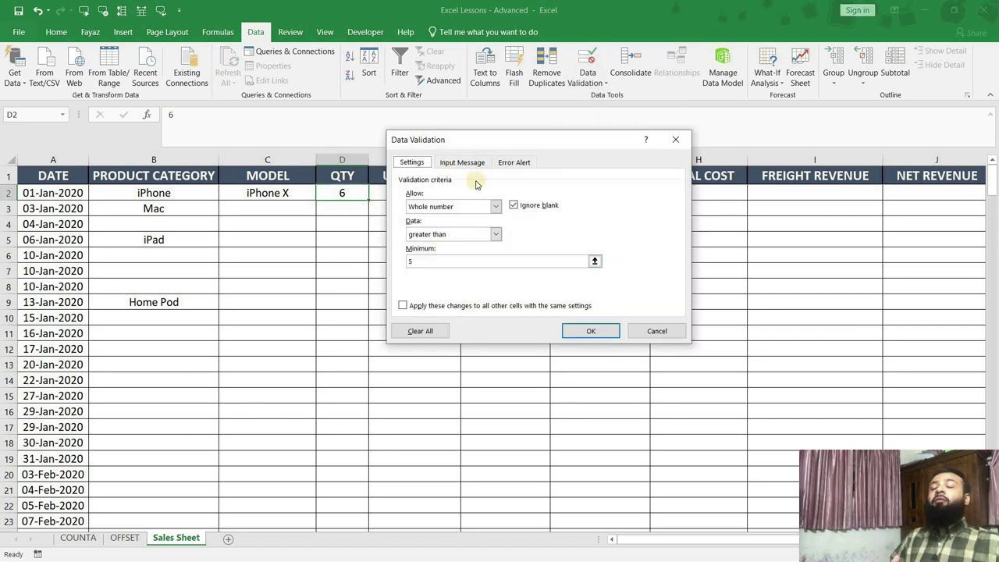
pyautogui.click(462, 162)
pyautogui.click(441, 225)
pyautogui.write('Note')
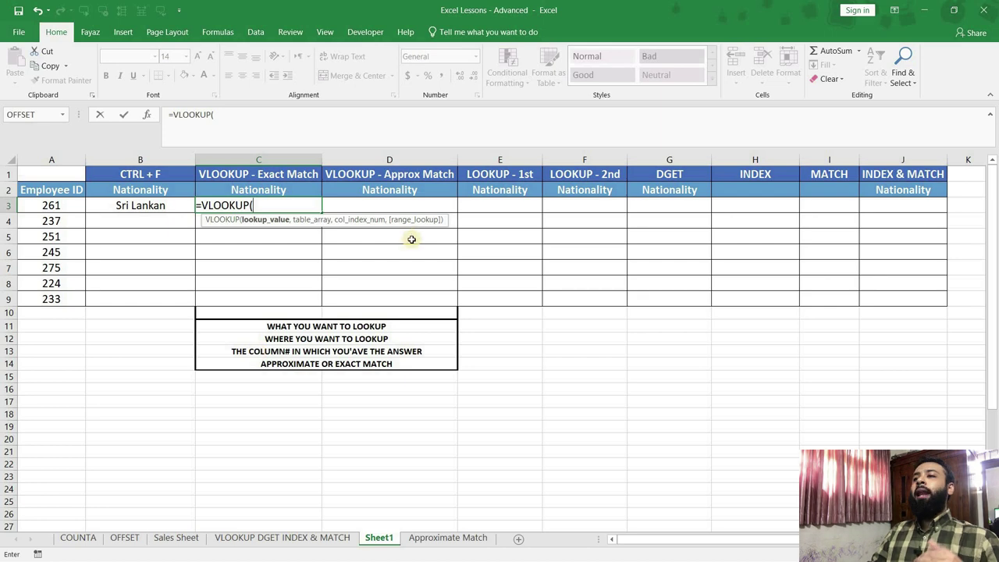
# Step: Point the VLOOKUP at B4:B11 on the nationality data sheet
pyautogui.hotkey('ctrl', 'pageup')
pyautogui.hotkey('ctrl', 'pagedown')
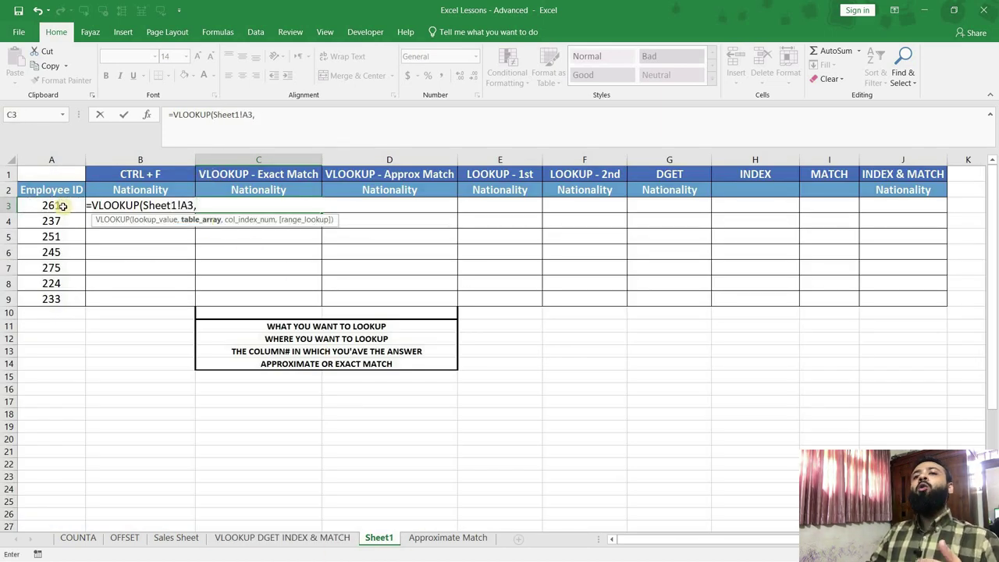
pyautogui.click(282, 537)
pyautogui.moveTo(152, 227); pyautogui.dragTo(179, 341)
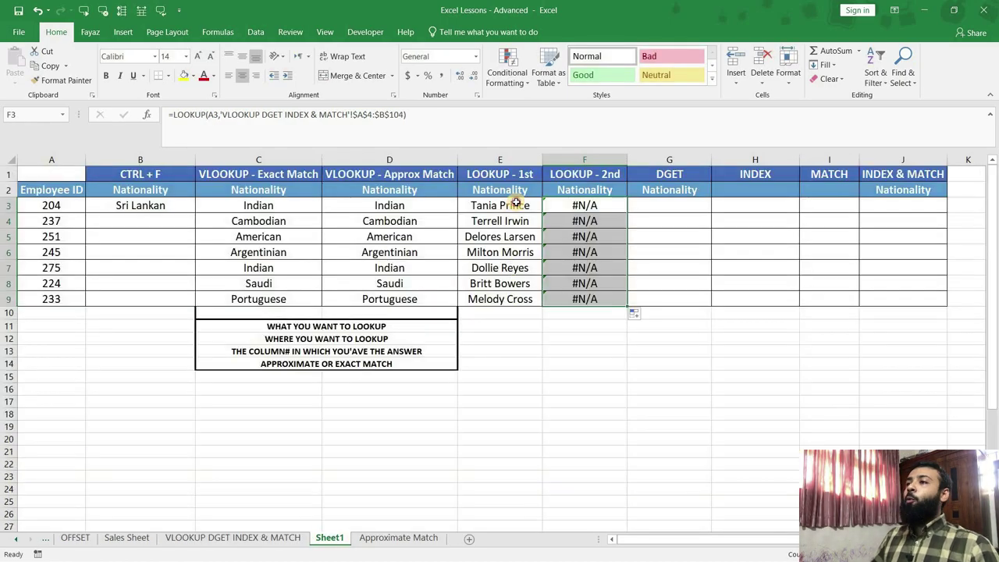
pyautogui.scroll(-5, 391, 498)
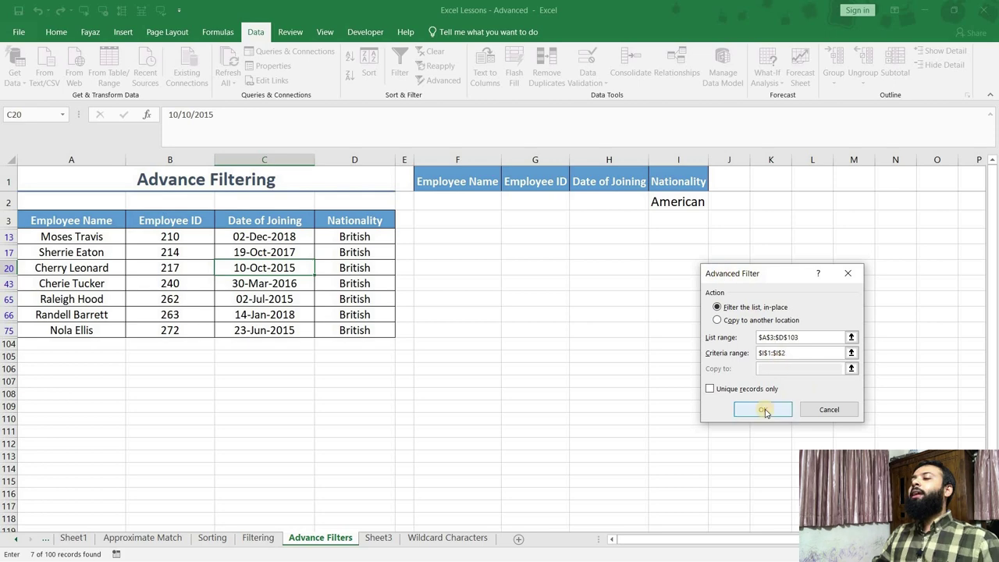
# Step: Apply the American-nationality advanced filter and a Green-Yellow colour scale to the attendance grid
pyautogui.click(764, 410)
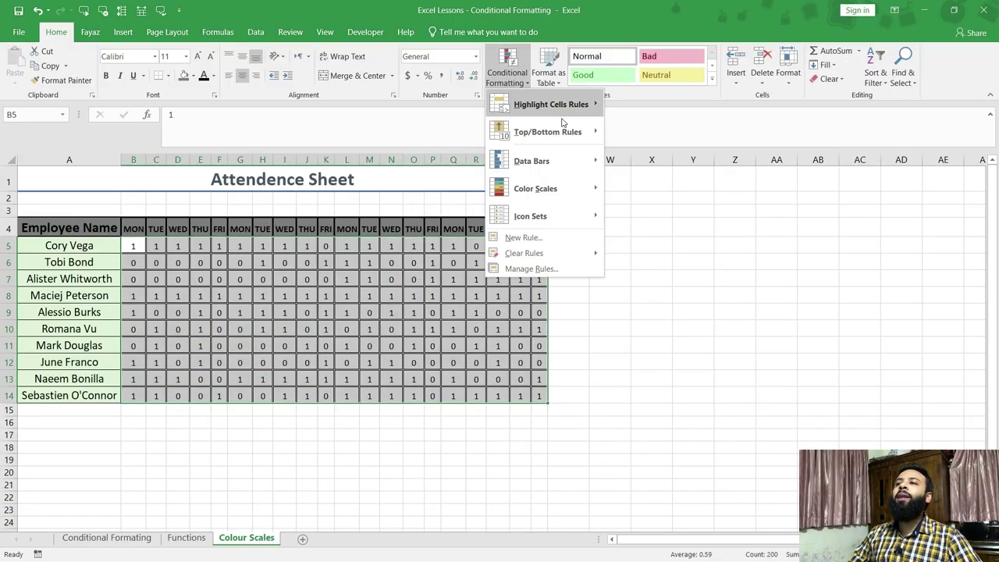
pyautogui.click(653, 227)
pyautogui.moveTo(134, 246); pyautogui.dragTo(479, 246)
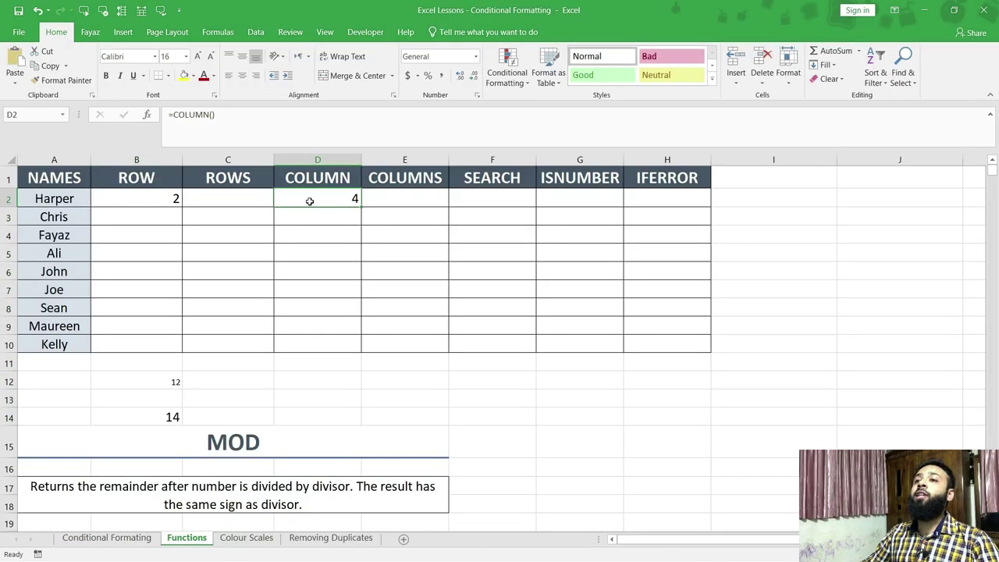
# Step: Enter =COLUMN() formulas in cells A14 and I14
pyautogui.click(22, 416)
pyautogui.write('=colu')
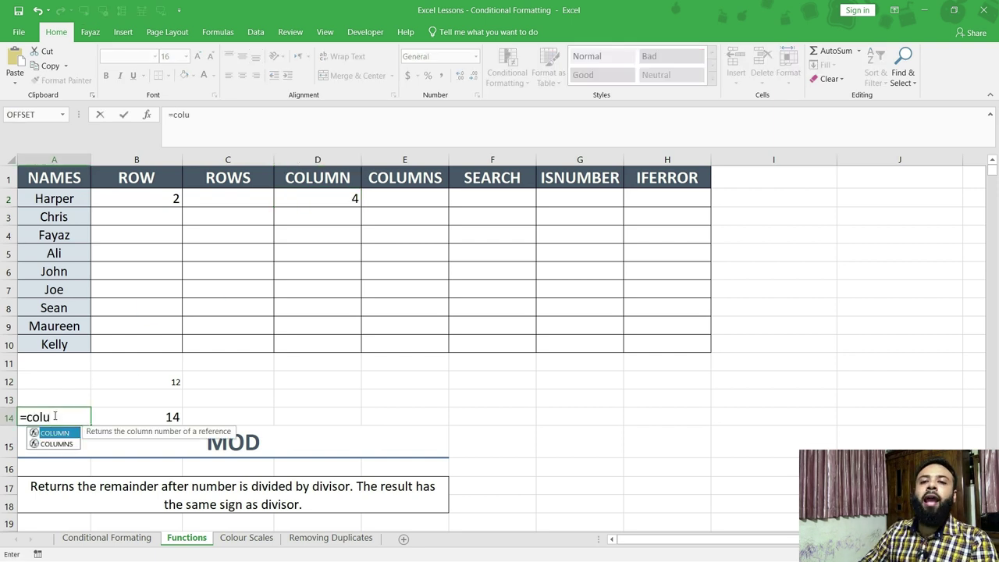
pyautogui.press('Tab')
pyautogui.press('Return')
pyautogui.click(54, 416)
pyautogui.click(756, 416)
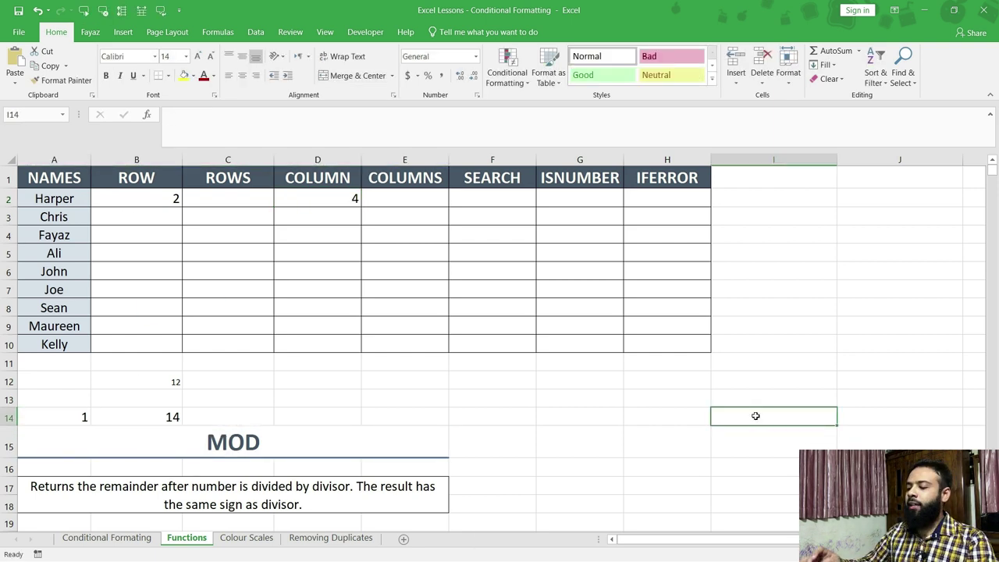
pyautogui.write('=col')
pyautogui.press('Tab')
pyautogui.press('Return')
pyautogui.click(755, 417)
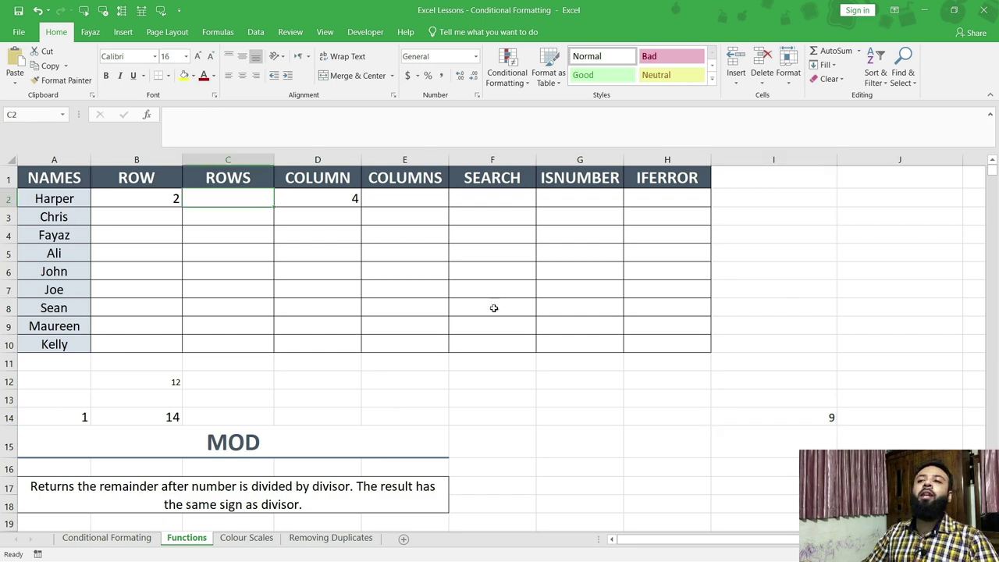
# Step: Start a =ROWS( formula in C2 and browse the table style gallery
pyautogui.write('=rows')
pyautogui.press('Tab')
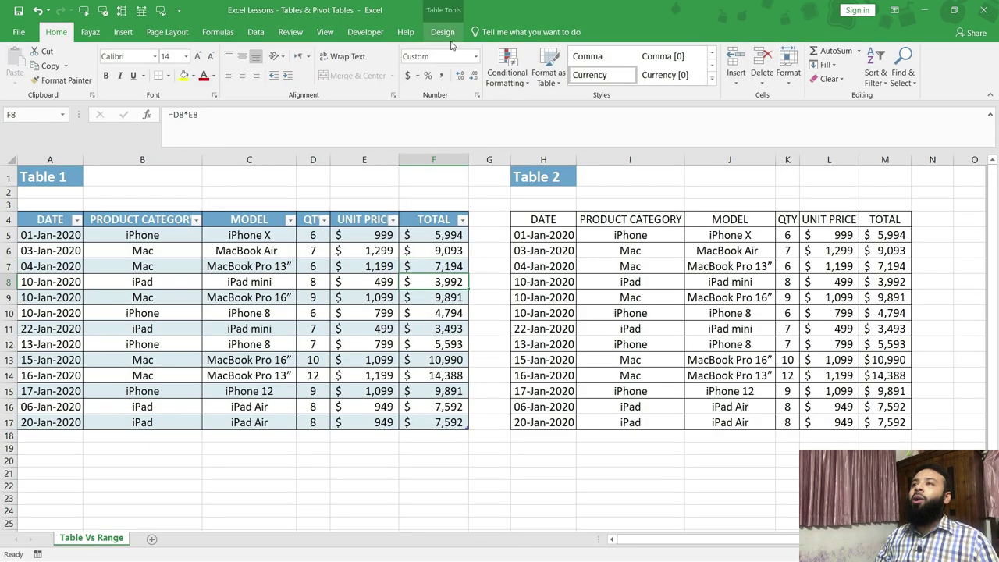
pyautogui.click(443, 32)
pyautogui.click(862, 76)
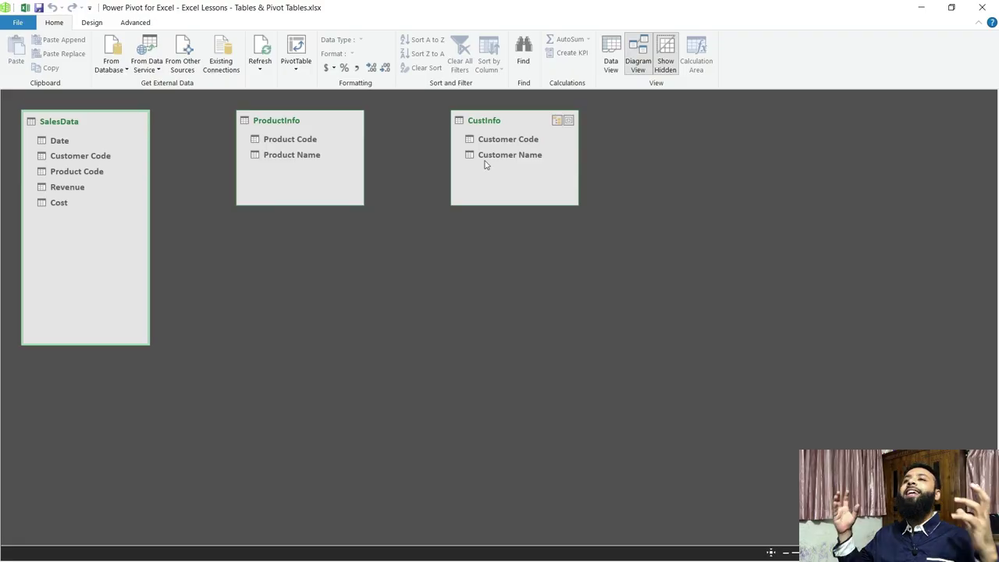
# Step: Relate SalesData to ProductInfo by dragging Product Code onto Product Code
pyautogui.moveTo(78, 171); pyautogui.dragTo(289, 141)
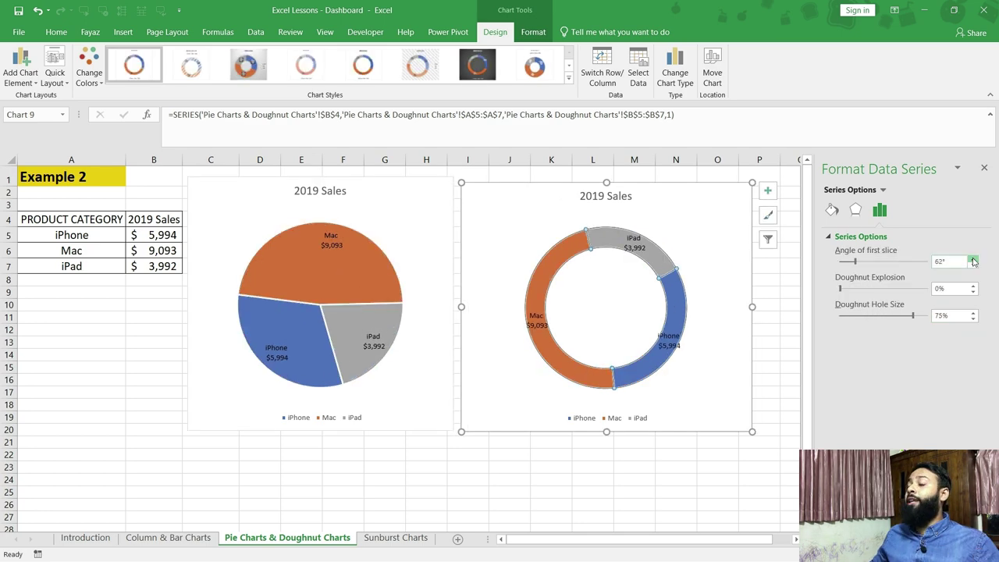
# Step: Raise the doughnut's first-slice angle and fill the line sparkline down for every product
pyautogui.click(973, 261)
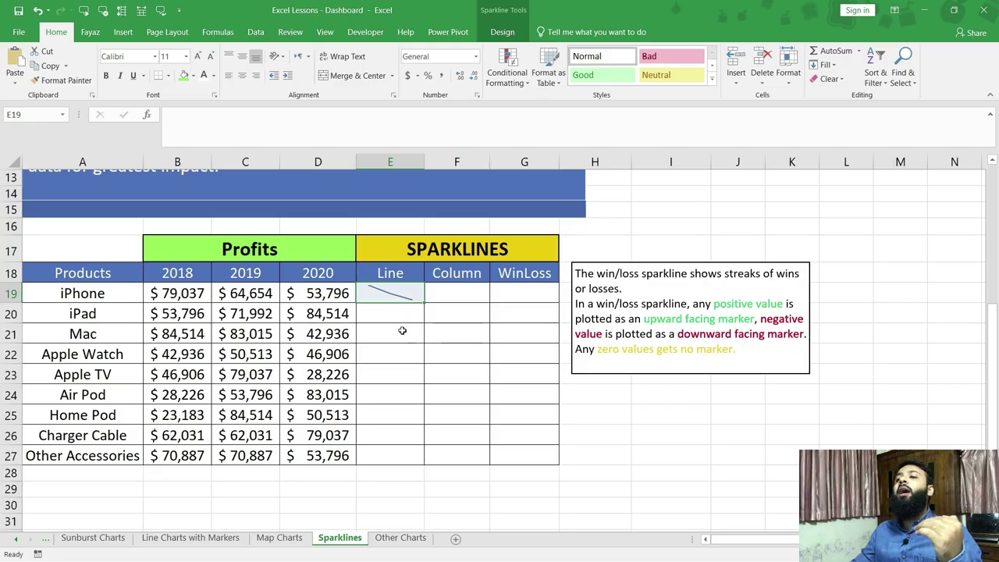
pyautogui.moveTo(424, 303); pyautogui.dragTo(416, 469)
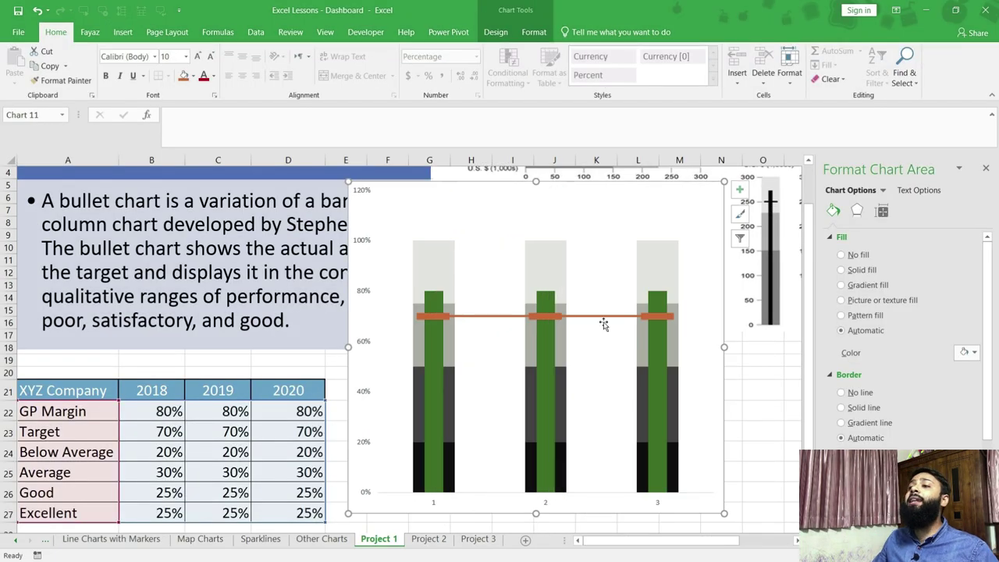
pyautogui.click(500, 317)
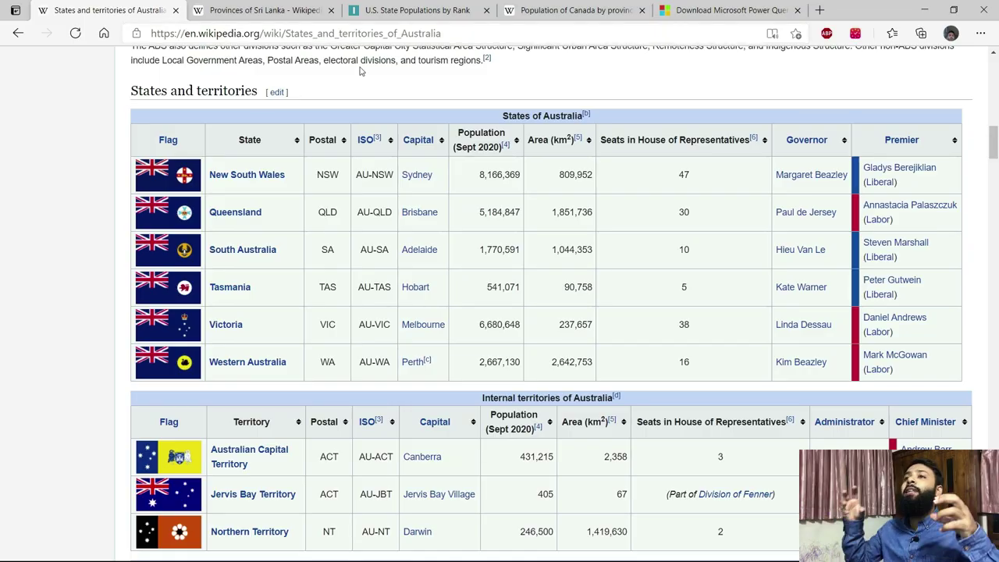
# Step: Move to the Sri Lanka provinces page and scroll down the sheet
pyautogui.click(266, 10)
pyautogui.scroll(-10, 700, 199)
pyautogui.scroll(-2, 700, 199)
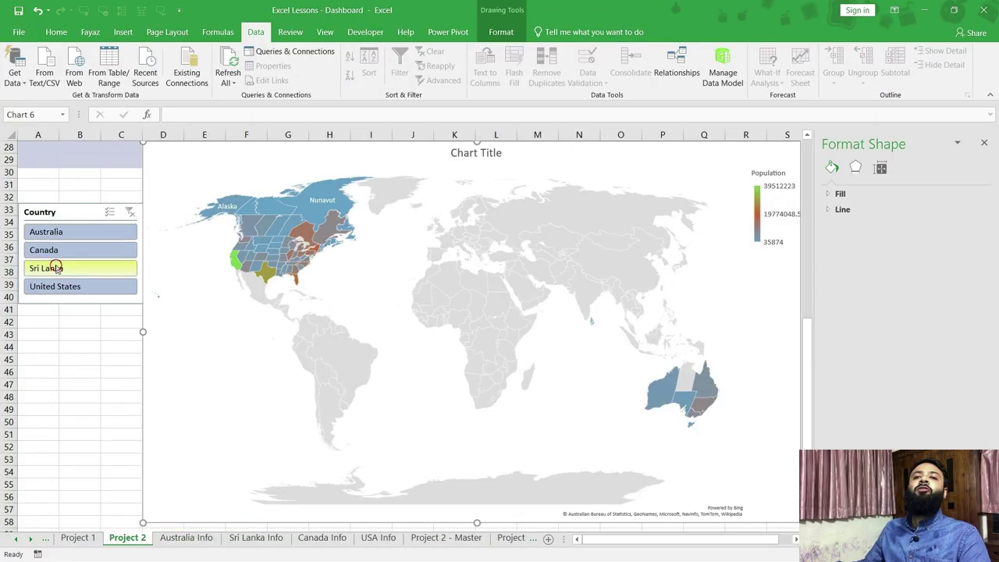
# Step: Filter the map through the Country slicer, ending on the United States
pyautogui.click(60, 268)
pyautogui.click(68, 232)
pyautogui.click(54, 286)
# Step: Turn on the map's data labels and open their text fill settings
pyautogui.click(812, 174)
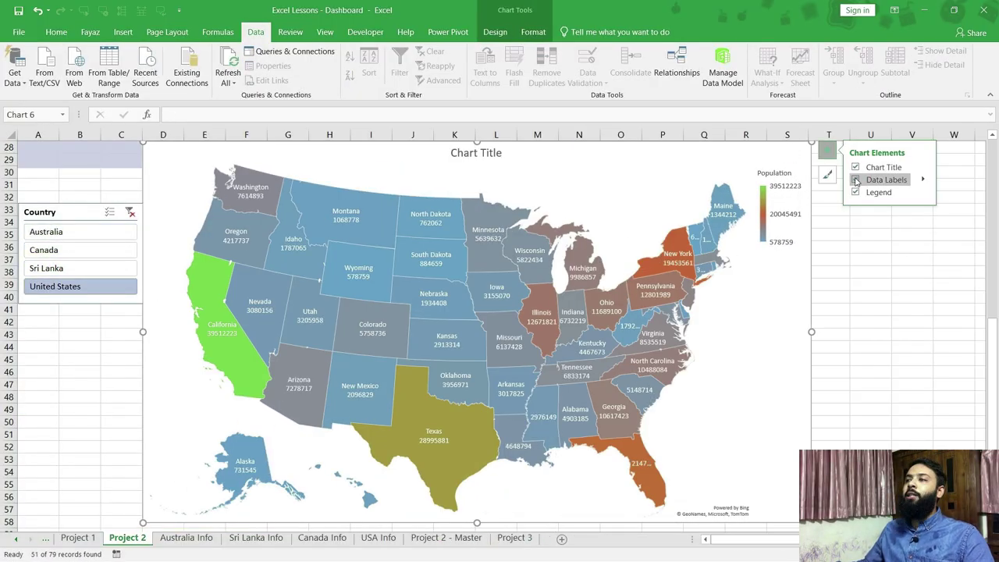
pyautogui.click(851, 180)
pyautogui.click(917, 165)
pyautogui.click(847, 208)
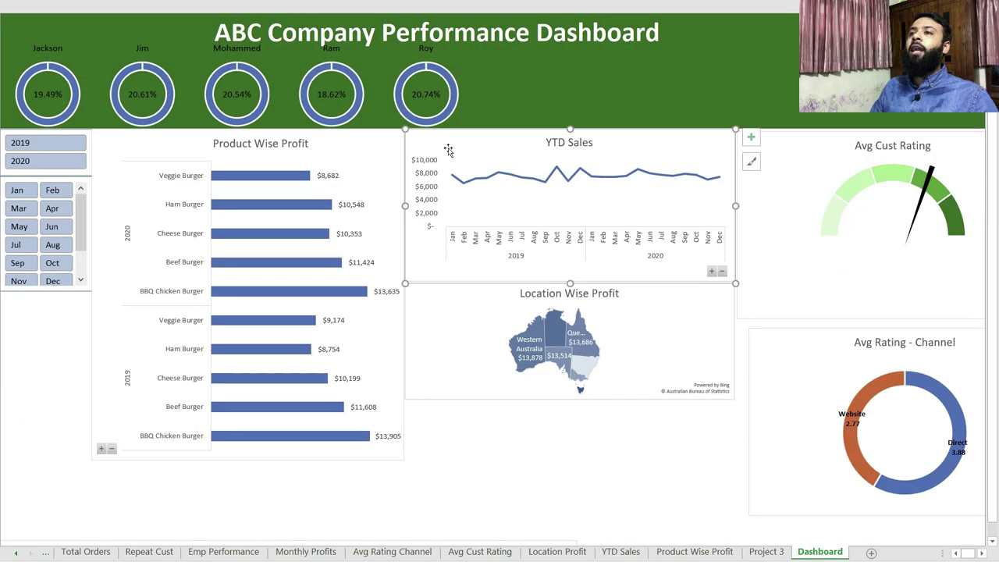
# Step: Enlarge the location map downward and reposition the Avg Rating - Channel chart and Avg Cust Rating gauge
pyautogui.moveTo(570, 398); pyautogui.dragTo(570, 462)
pyautogui.moveTo(859, 343); pyautogui.dragTo(851, 332)
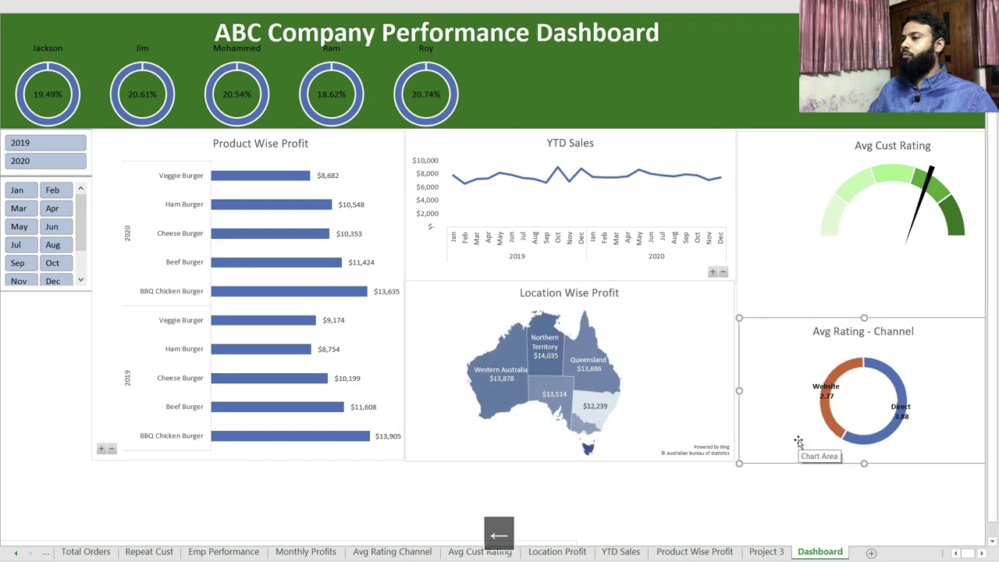
pyautogui.moveTo(851, 504); pyautogui.dragTo(850, 462)
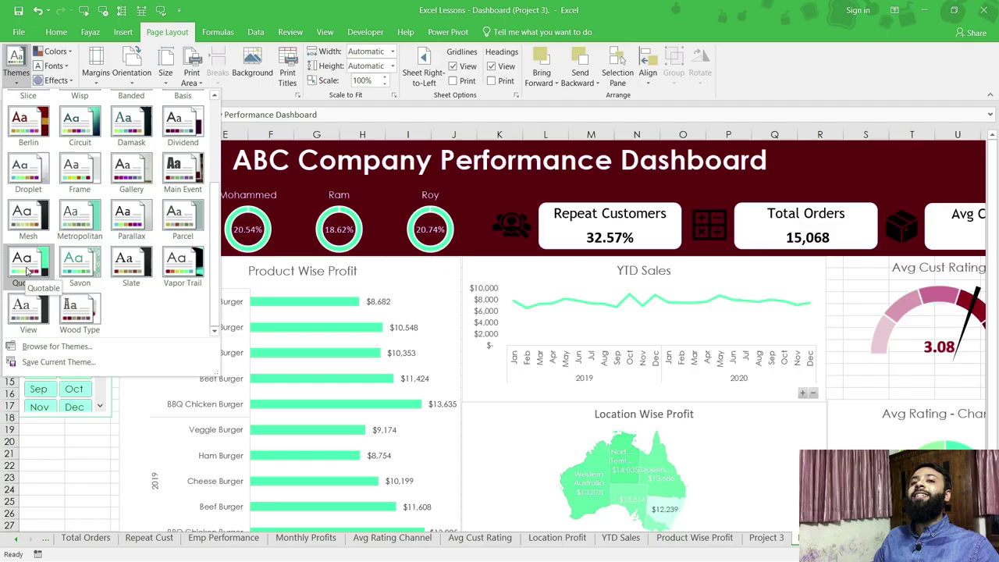
# Step: Keep the previewed theme colours and fill the dashboard title banner green
pyautogui.click(28, 269)
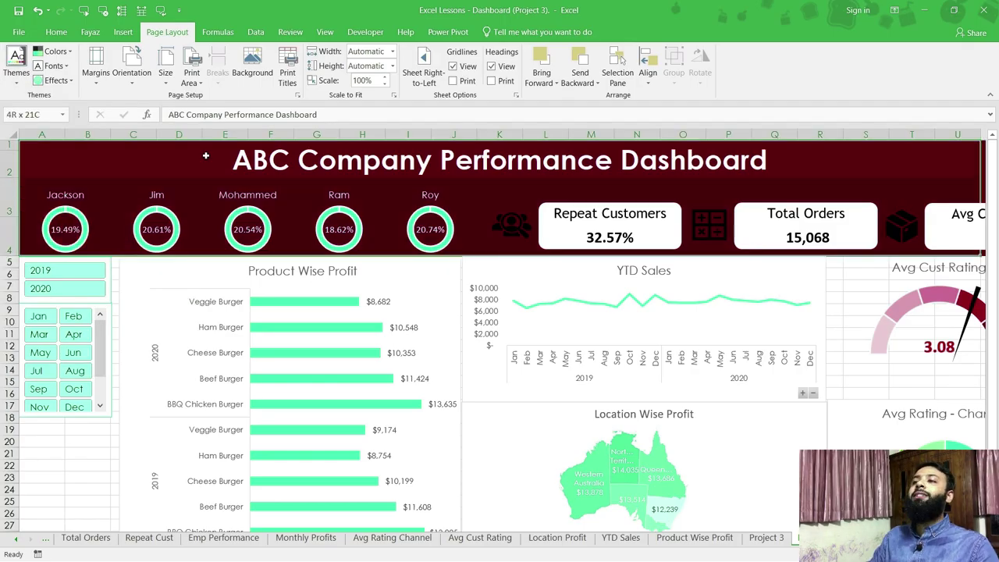
pyautogui.click(57, 32)
pyautogui.click(187, 81)
pyautogui.click(234, 101)
# Step: Hide gridlines and headings and auto-hide the ribbon so the dashboard fills the window
pyautogui.click(325, 32)
pyautogui.click(183, 75)
pyautogui.click(137, 76)
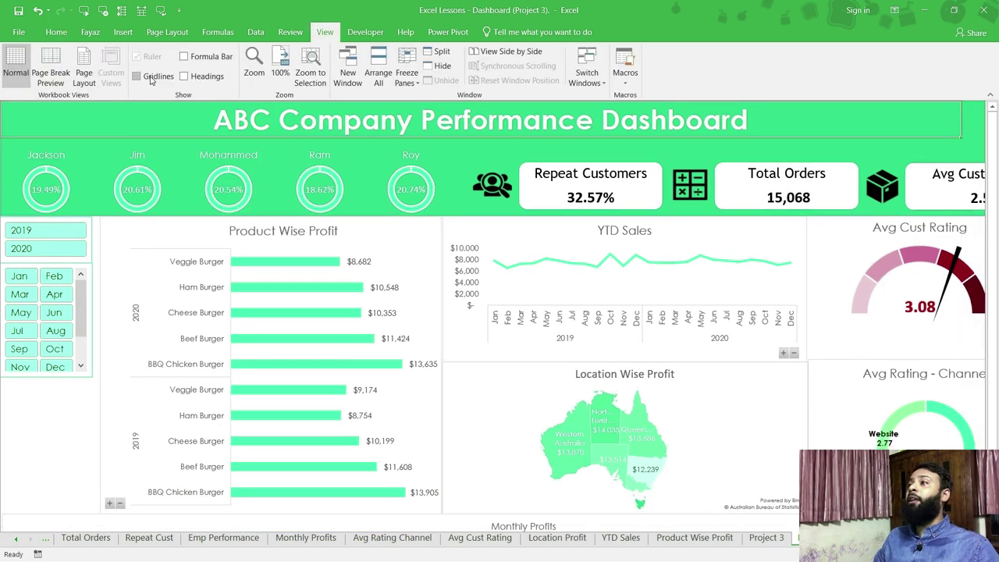
pyautogui.click(894, 10)
pyautogui.click(901, 38)
# Step: Shift the Product Wise Profit, YTD Sales, Location Wise Profit and Avg Rating - Channel charts left
pyautogui.moveTo(370, 436); pyautogui.dragTo(345, 435)
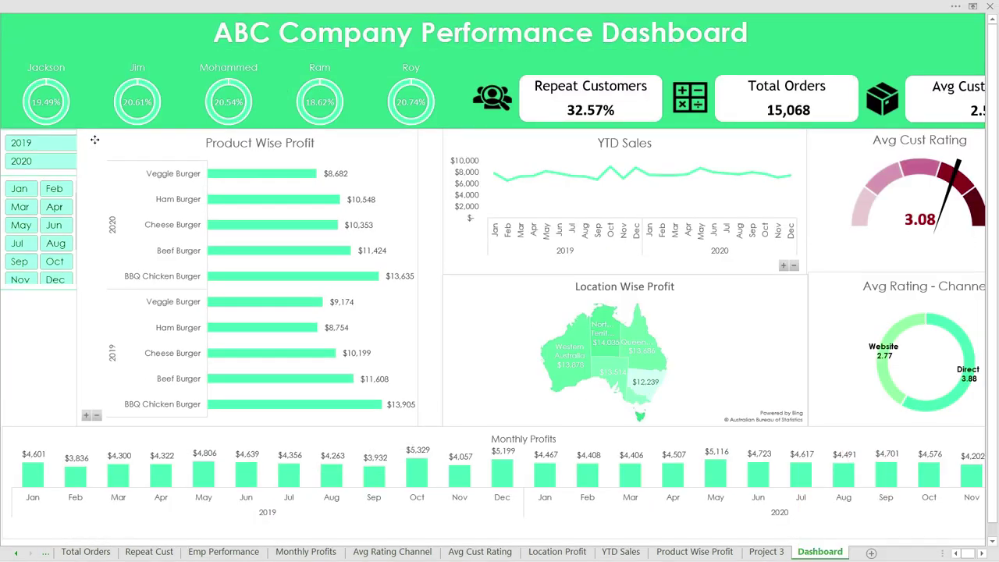
pyautogui.moveTo(546, 143); pyautogui.dragTo(523, 143)
pyautogui.moveTo(546, 287); pyautogui.dragTo(522, 287)
pyautogui.moveTo(925, 429); pyautogui.dragTo(902, 428)
pyautogui.moveTo(920, 187); pyautogui.dragTo(902, 187)
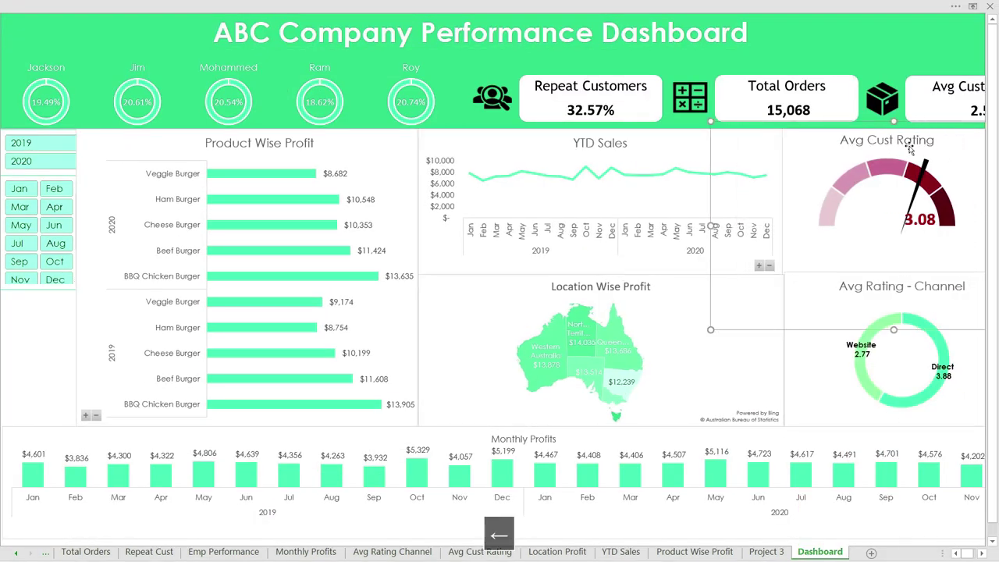
# Step: Bring the Monthly Profits chart into view and shift the Repeat Customers, Total Orders and Avg Cust Order cards left
pyautogui.click(499, 4)
pyautogui.hscroll(5, 804, 473)
pyautogui.click(804, 473)
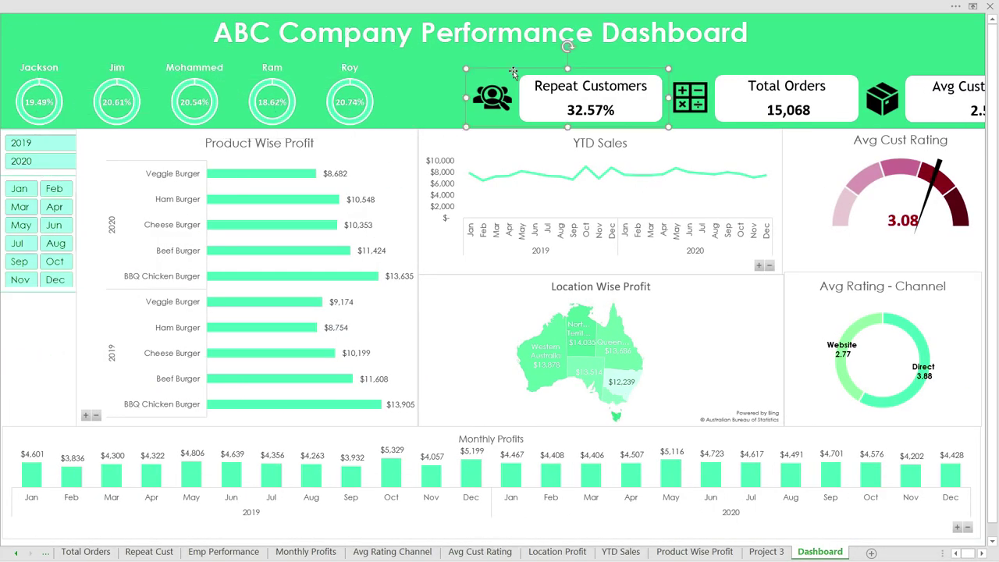
pyautogui.moveTo(513, 73); pyautogui.dragTo(452, 73)
pyautogui.moveTo(780, 87); pyautogui.dragTo(720, 87)
pyautogui.moveTo(952, 87); pyautogui.dragTo(898, 87)
pyautogui.click(468, 293)
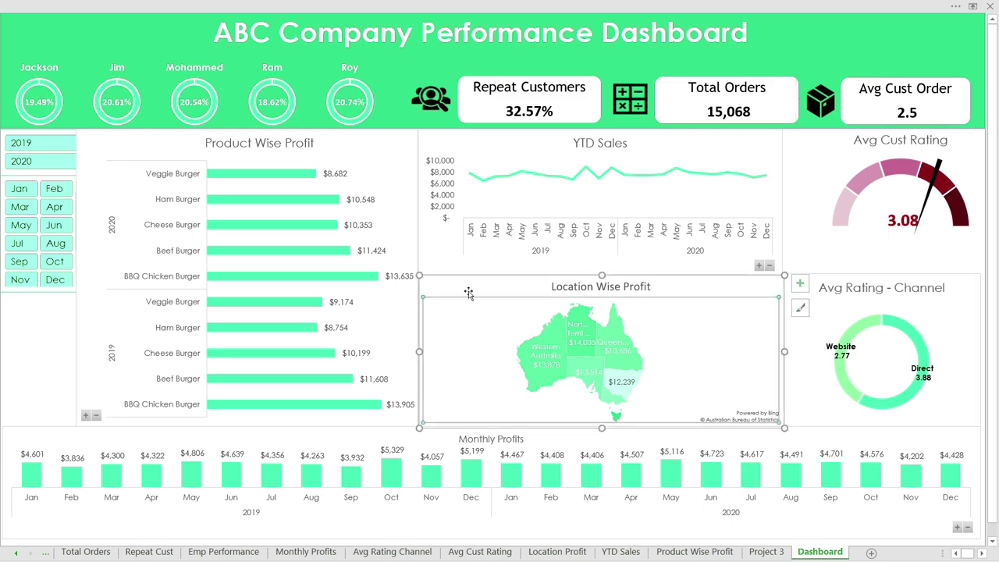